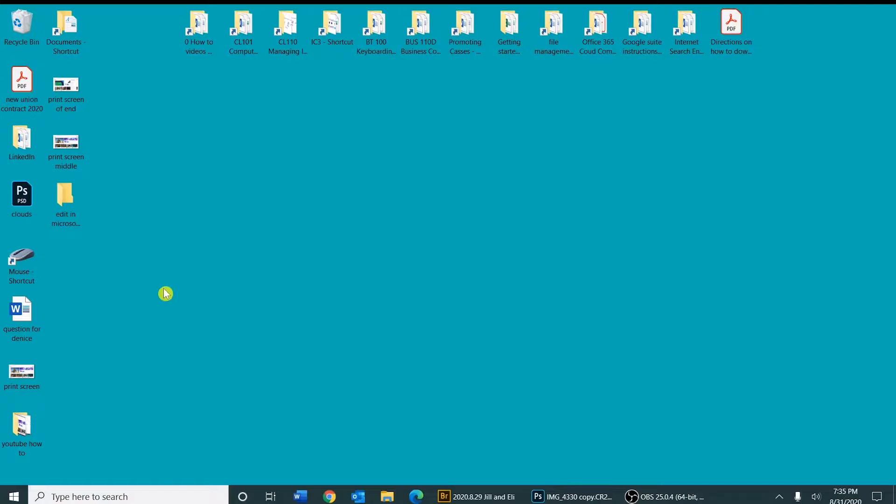
# Step: Open the Photos app from the alphabetical list of installed programs
pyautogui.click(14, 497)
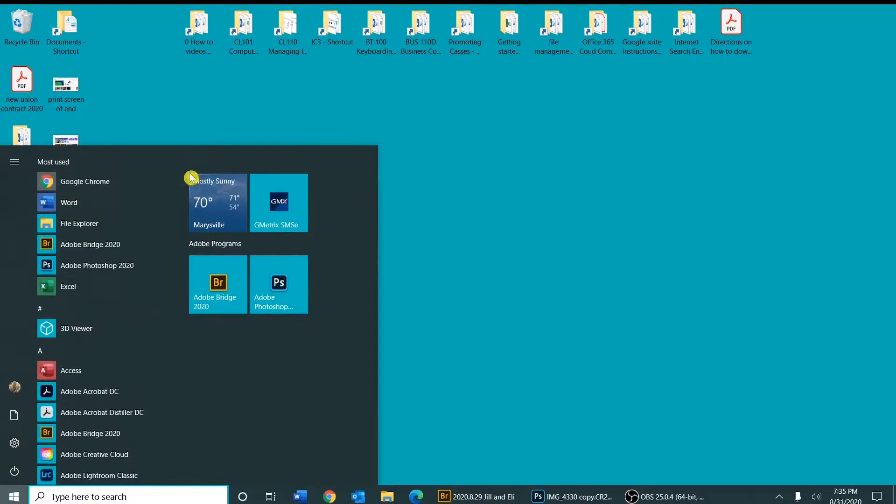
pyautogui.moveTo(184, 173); pyautogui.dragTo(189, 359)
pyautogui.scroll(-3, 189, 360)
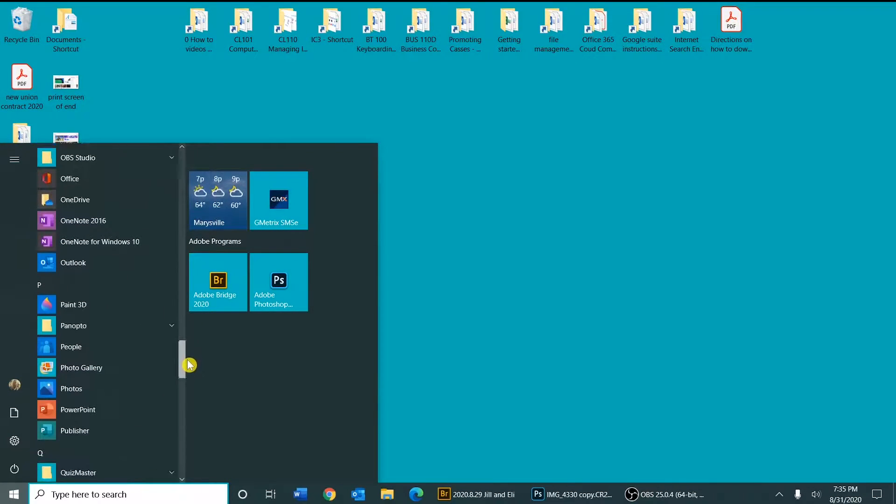
pyautogui.click(95, 335)
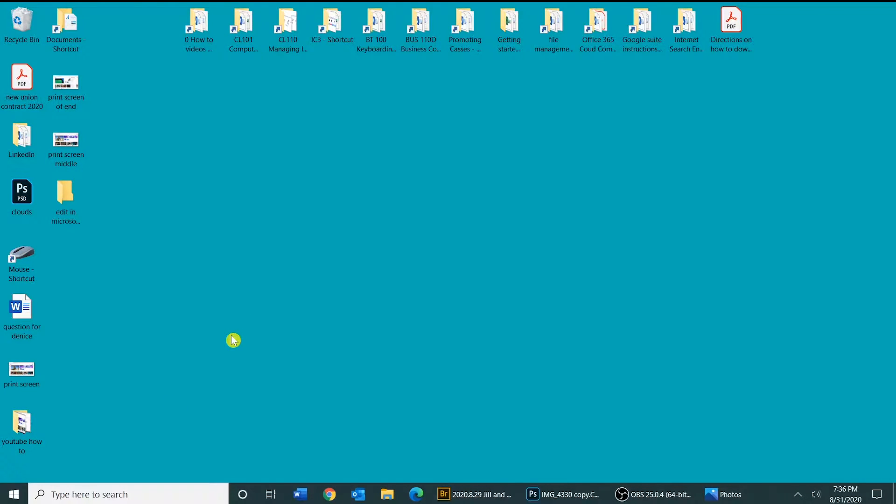
# Step: Open the Microsoft Store and search it for "microsoft photos"
pyautogui.click(14, 495)
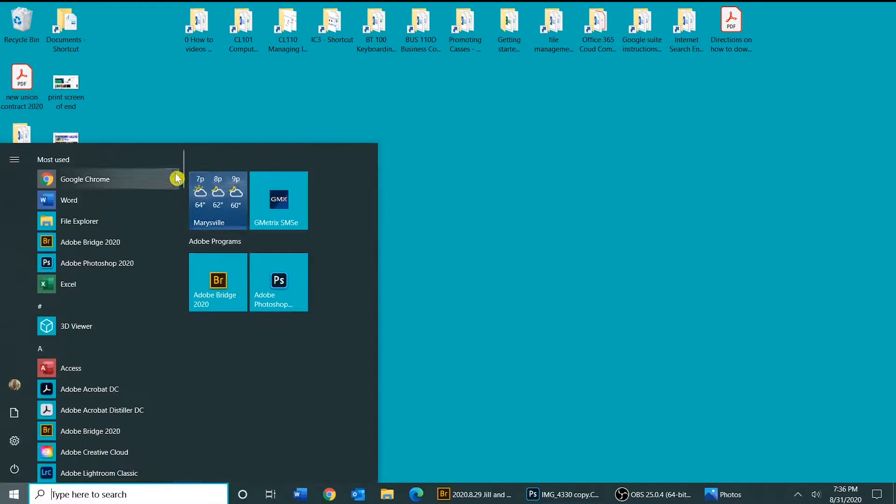
pyautogui.moveTo(185, 172); pyautogui.dragTo(192, 310)
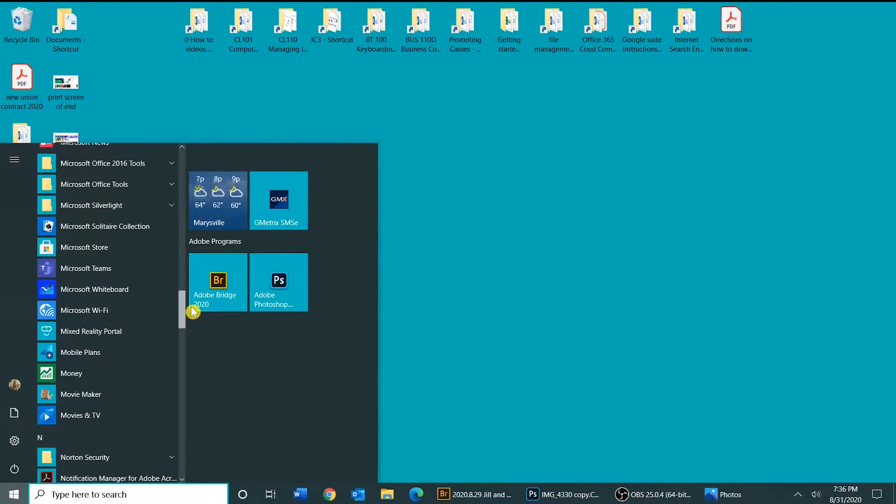
pyautogui.click(101, 251)
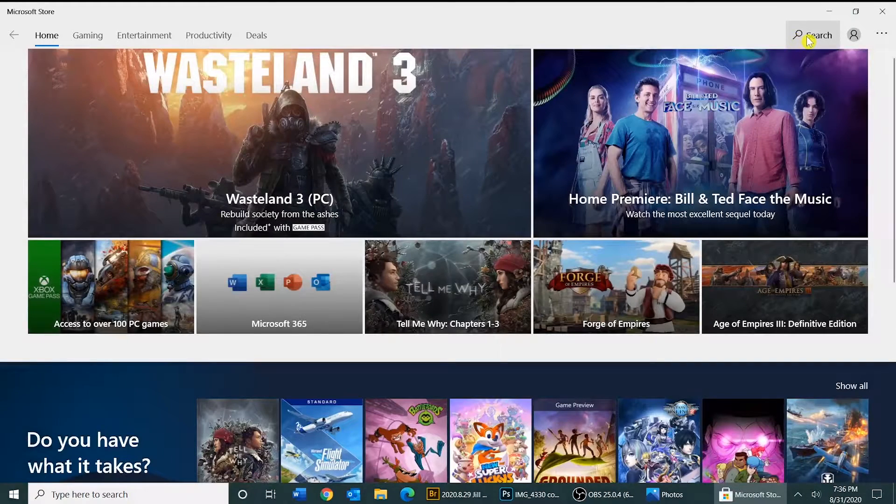
pyautogui.click(810, 41)
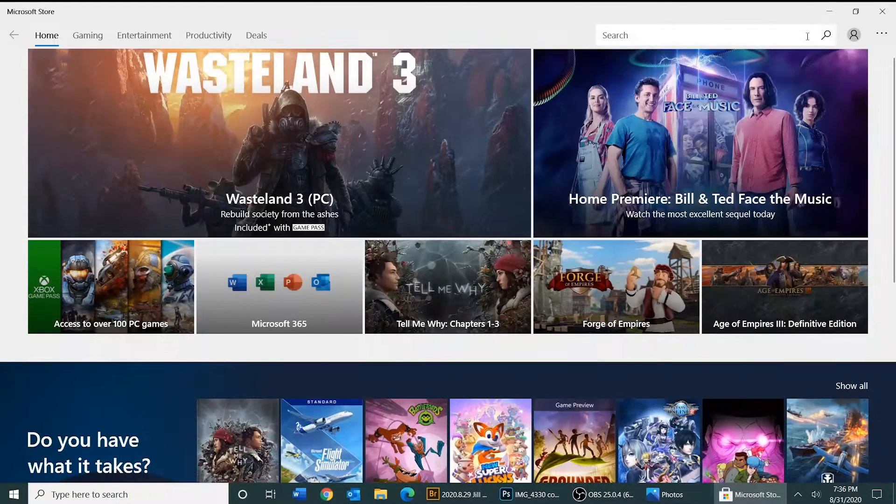
pyautogui.write('microsoft photo')
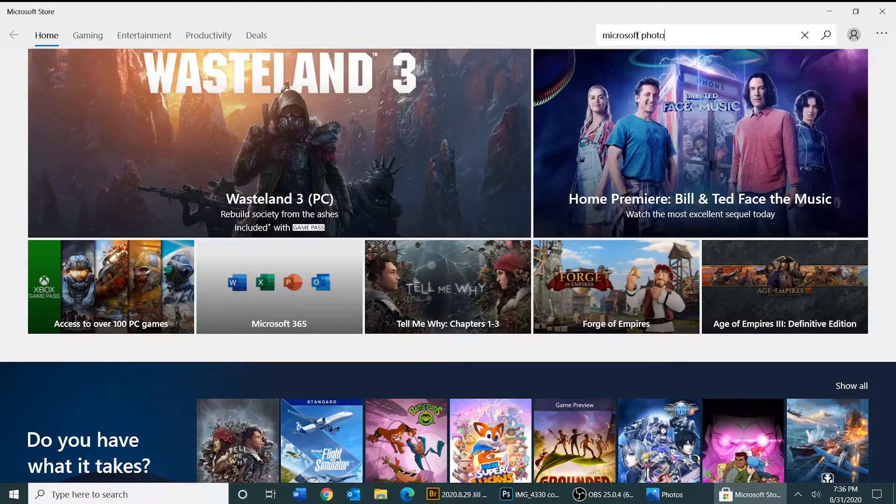
pyautogui.write('s')
pyautogui.press('Return')
# Step: View the Microsoft Photos product page among the app results and close the Store
pyautogui.scroll(-5, 893, 234)
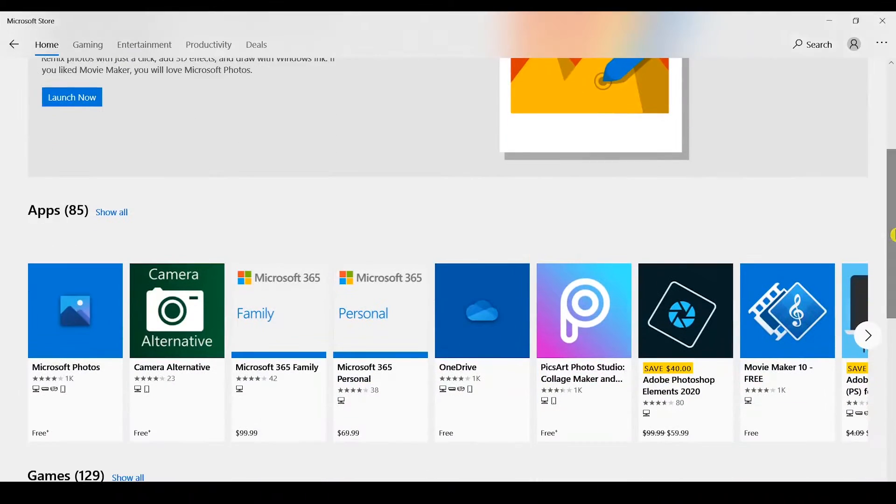
pyautogui.click(66, 310)
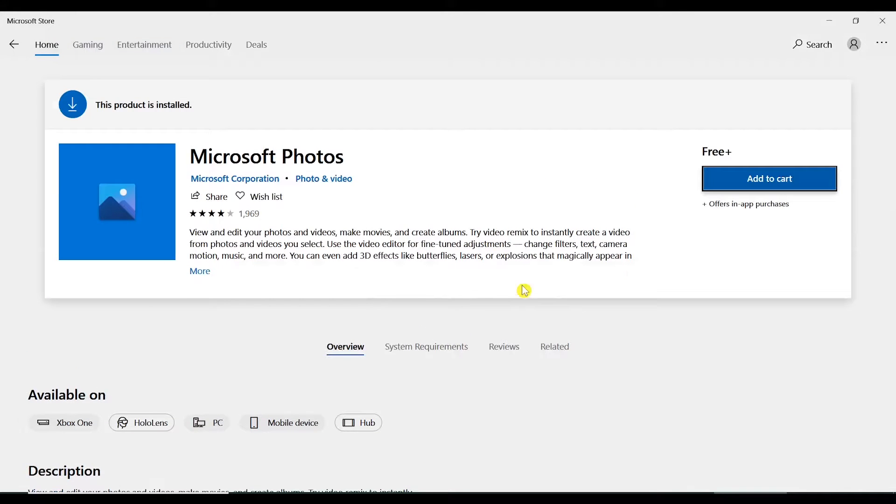
pyautogui.moveTo(893, 134); pyautogui.dragTo(894, 136)
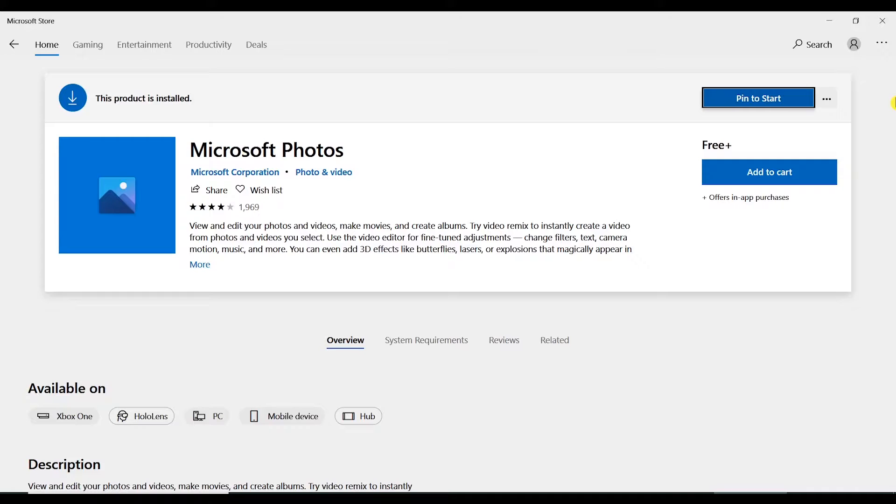
pyautogui.click(888, 19)
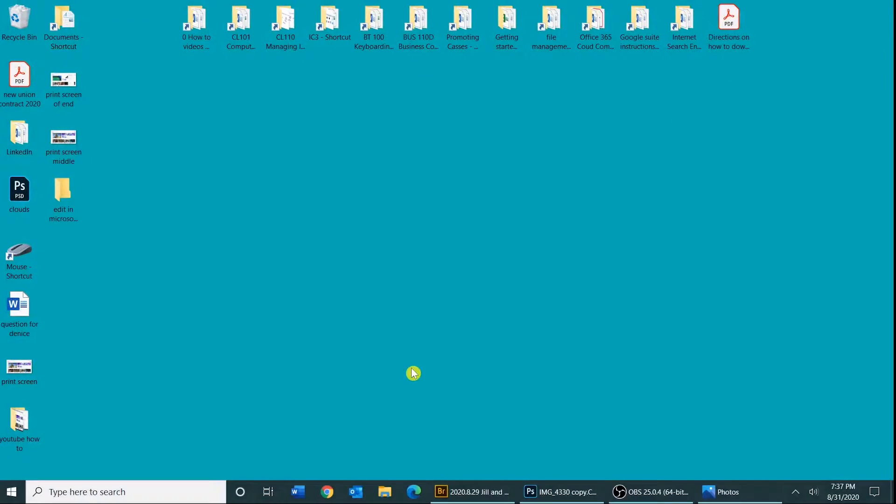
# Step: Close the running Photos window and relaunch Photos from the list of installed programs
pyautogui.click(732, 497)
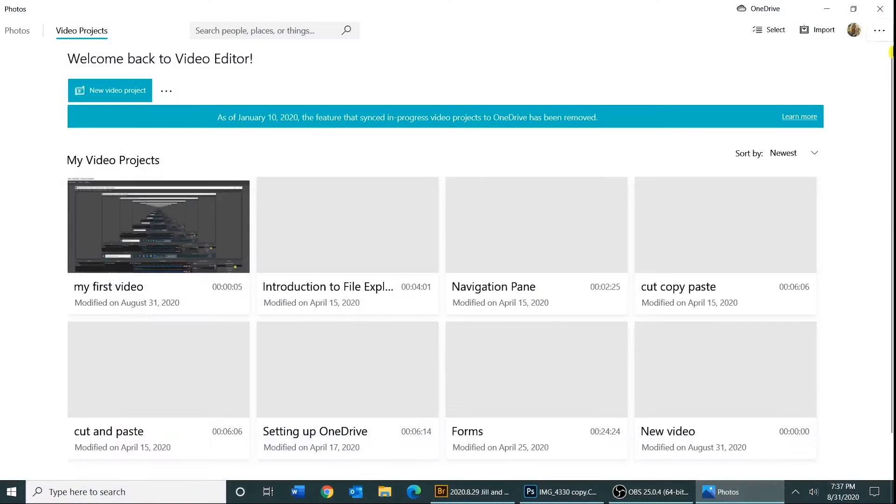
pyautogui.click(884, 9)
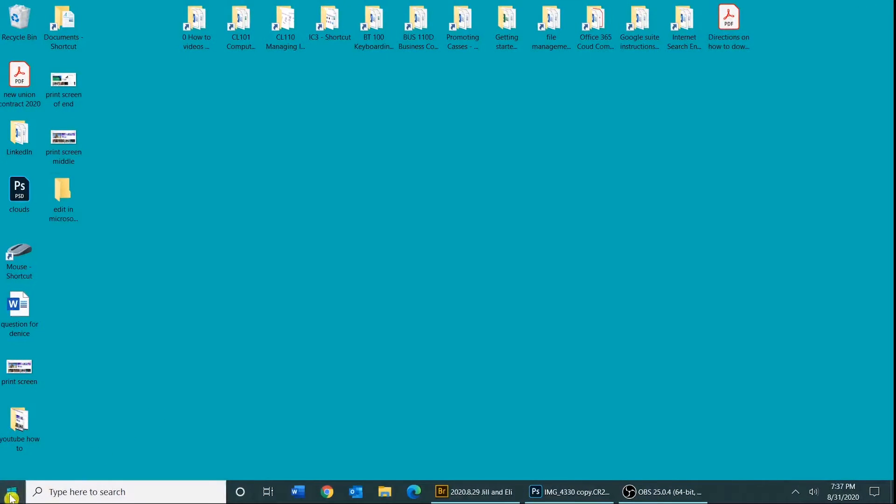
pyautogui.click(12, 491)
pyautogui.moveTo(180, 173); pyautogui.dragTo(179, 358)
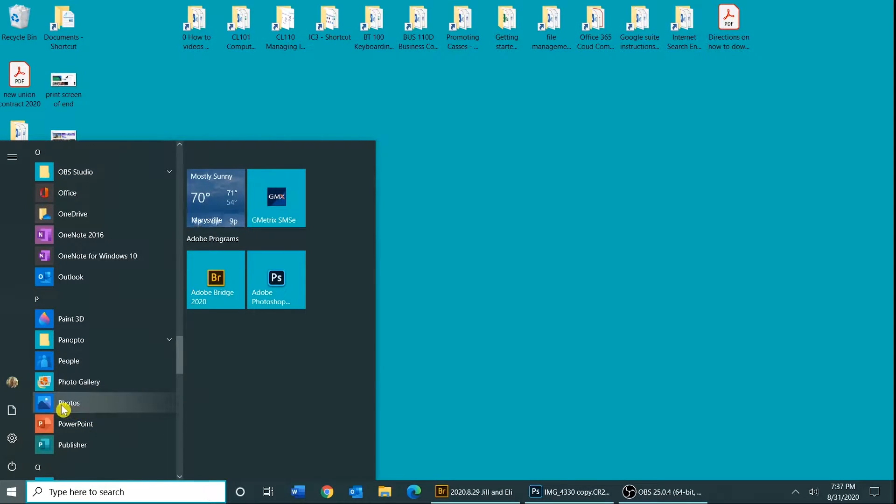
pyautogui.click(92, 407)
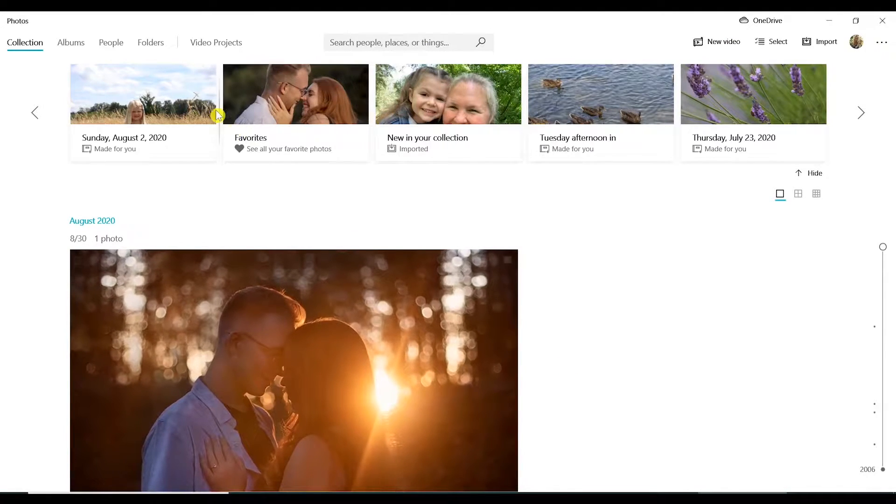
# Step: Create a new video project in Photos and name it Microsoft Photos Tutorial
pyautogui.click(204, 43)
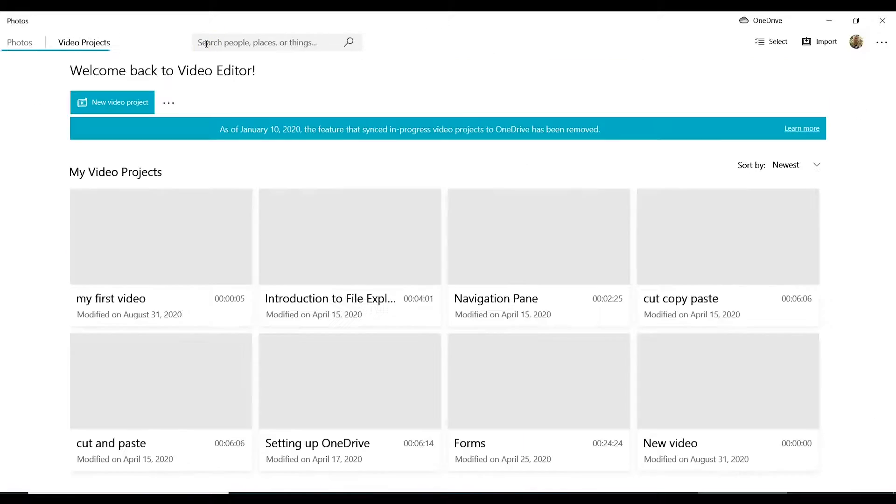
pyautogui.click(117, 109)
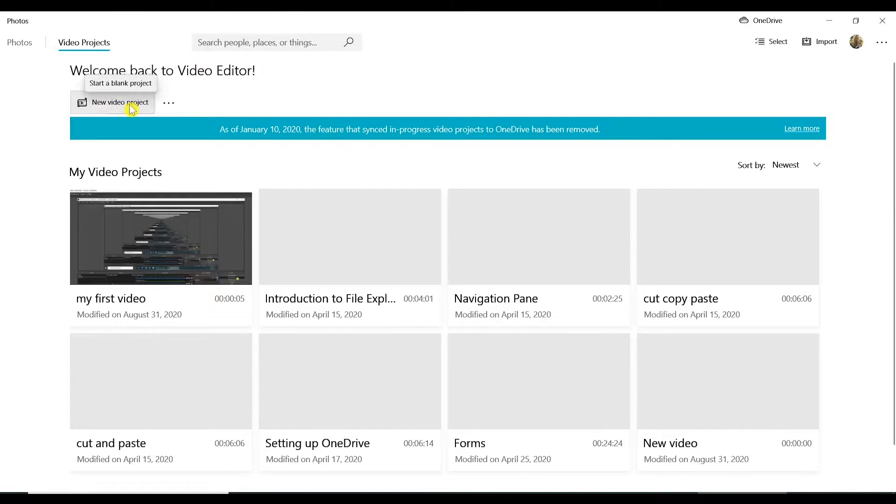
pyautogui.click(132, 109)
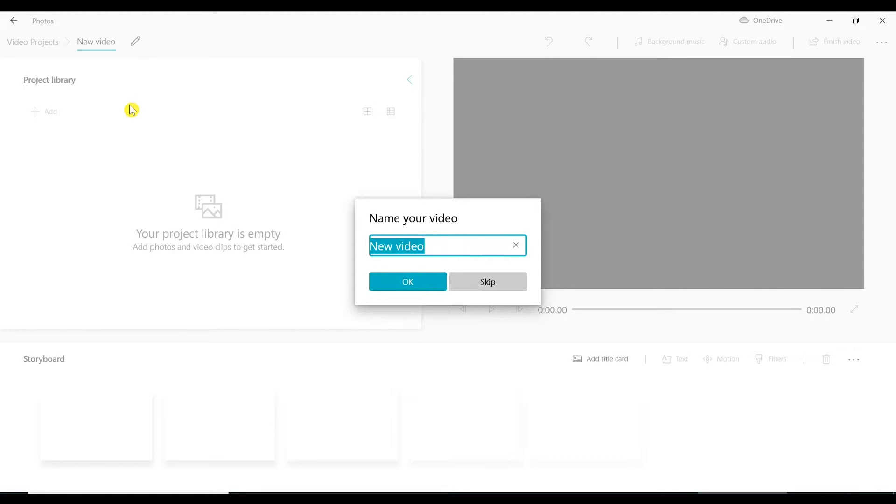
pyautogui.write('edit picture')
pyautogui.click(407, 283)
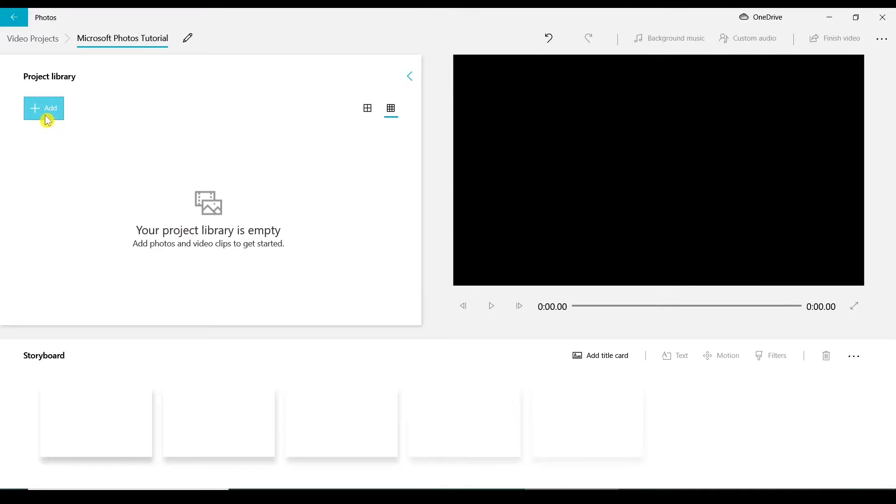
# Step: Import "first part of microsoft photos tutorial" and "photoshop" from the PC's Videos folder and place both clips in the storyboard
pyautogui.click(46, 116)
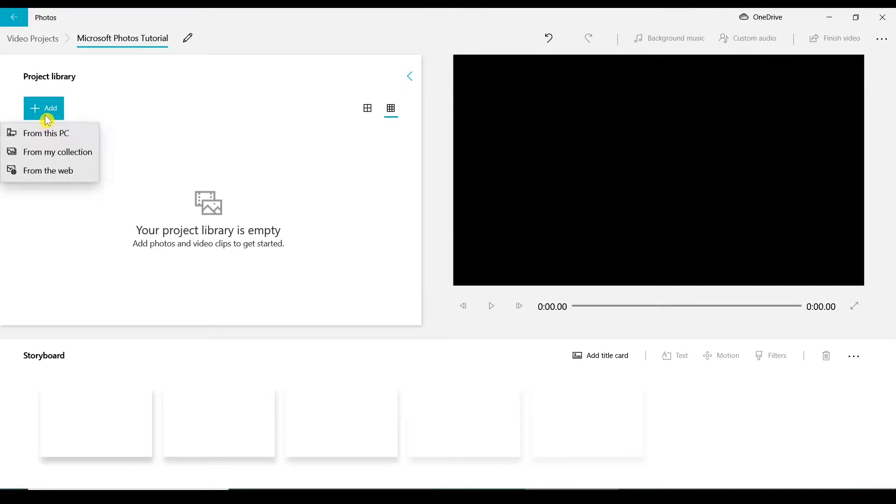
pyautogui.click(54, 133)
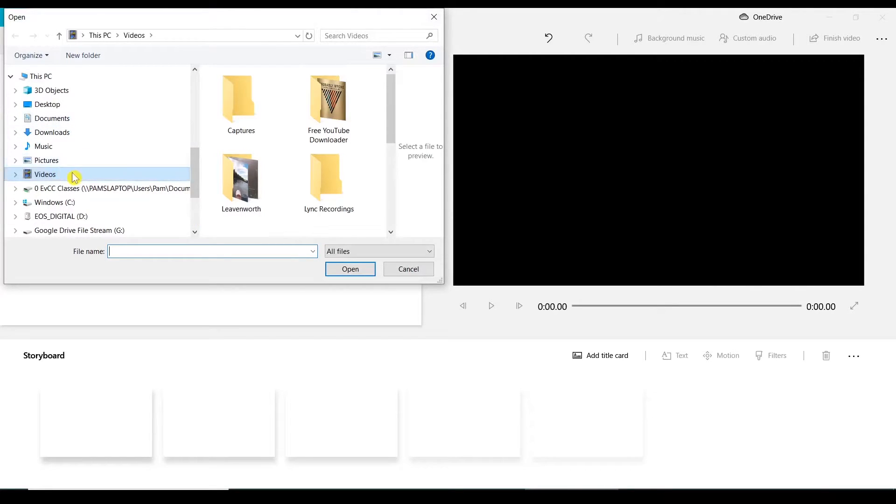
pyautogui.moveTo(392, 85); pyautogui.dragTo(394, 184)
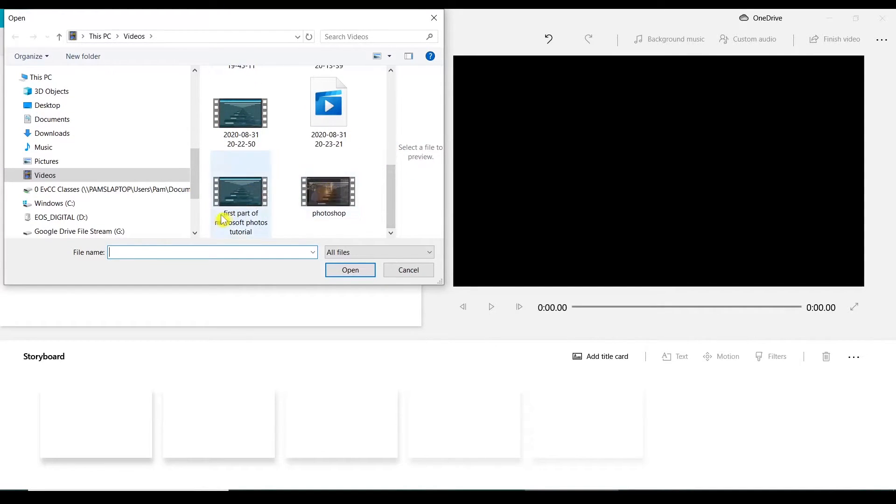
pyautogui.click(250, 201)
pyautogui.click(345, 201)
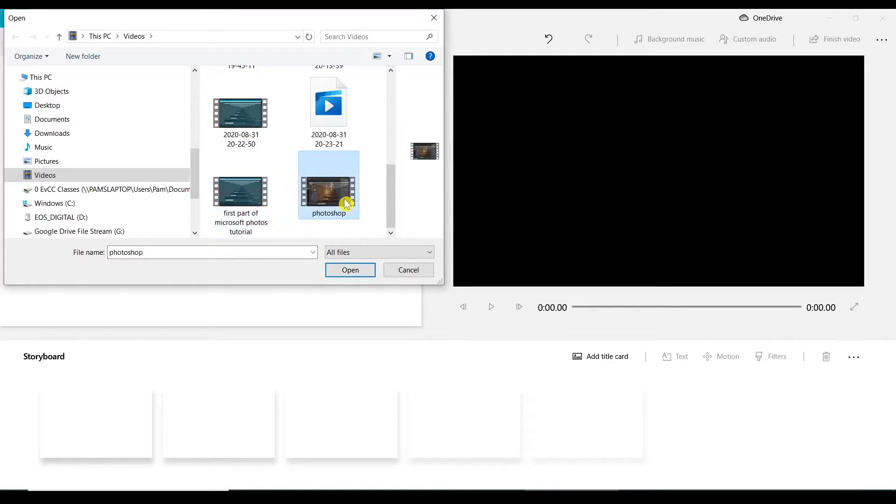
pyautogui.click(236, 216)
pyautogui.keyDown('ctrl'); pyautogui.click(323, 228); pyautogui.keyUp('ctrl')
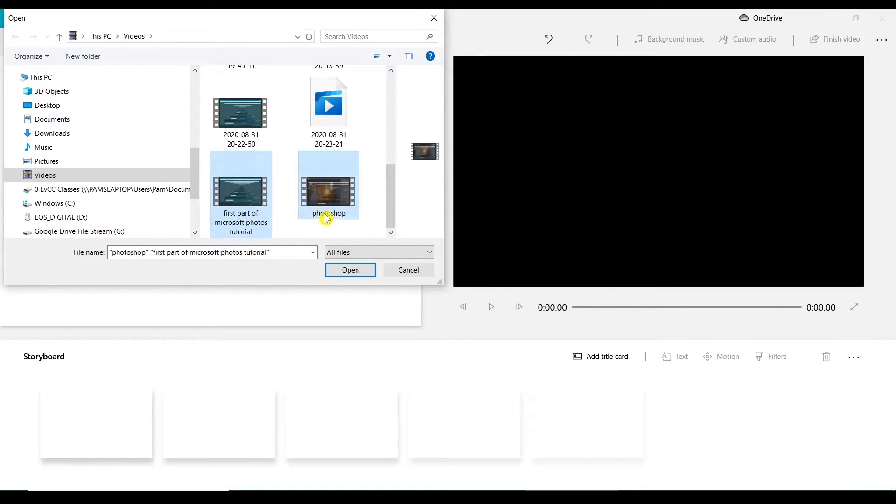
pyautogui.click(352, 275)
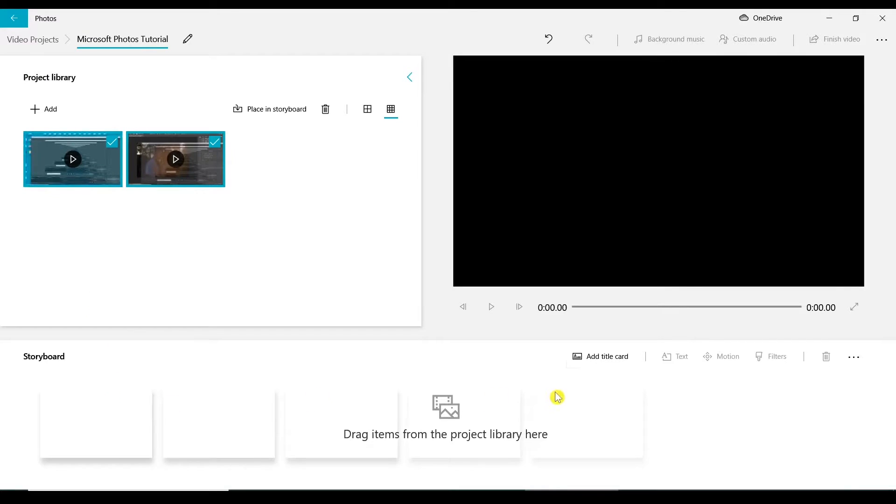
pyautogui.moveTo(96, 189); pyautogui.dragTo(136, 434)
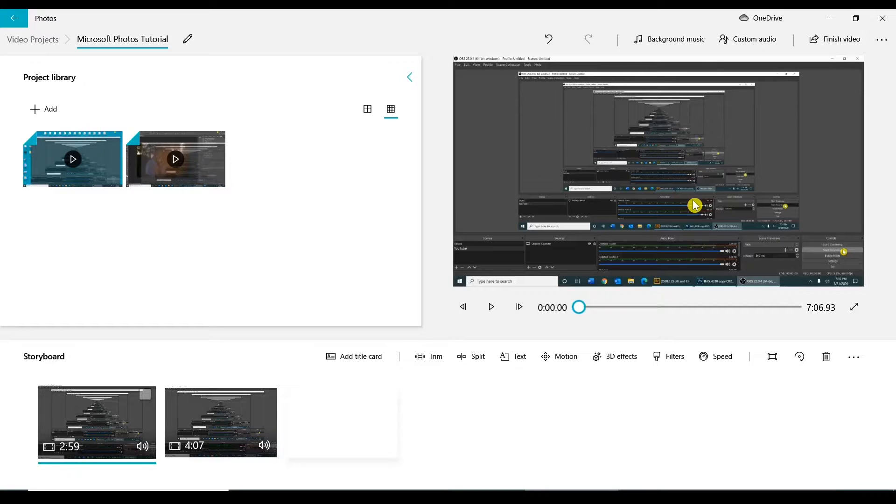
# Step: Trim the first storyboard clip to start at 0:02.90 and end at 1:50.36
pyautogui.click(435, 363)
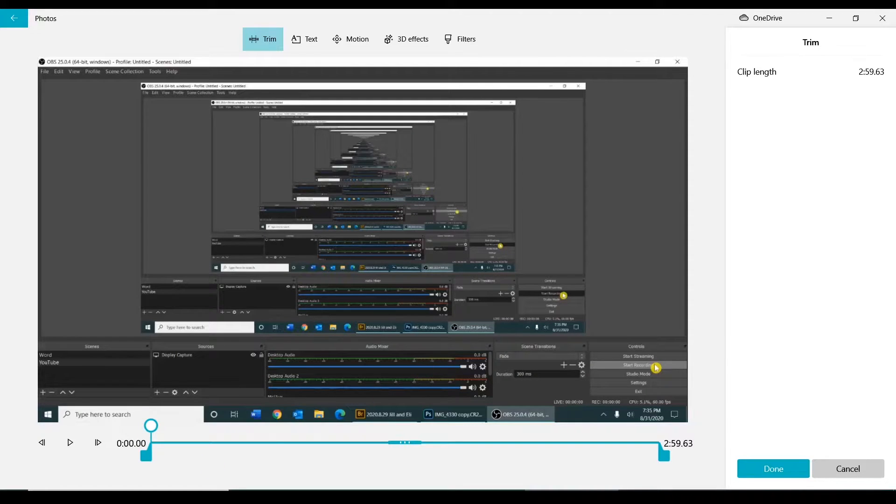
pyautogui.click(75, 451)
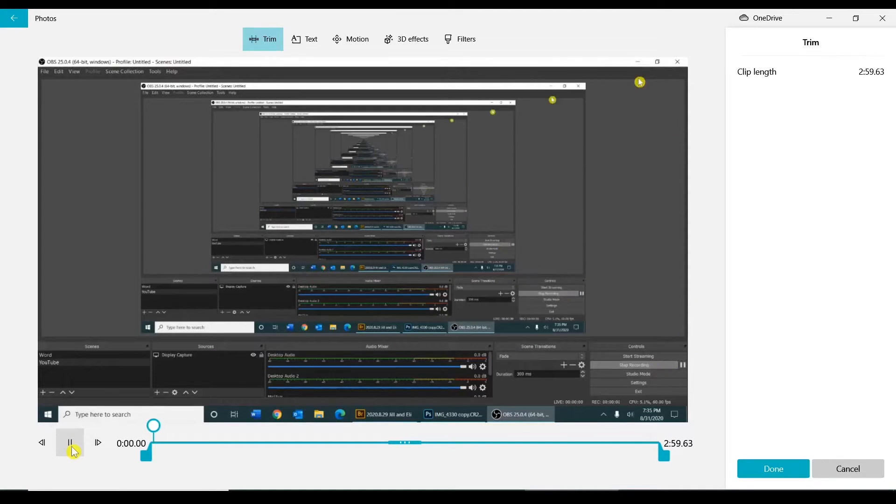
pyautogui.click(73, 451)
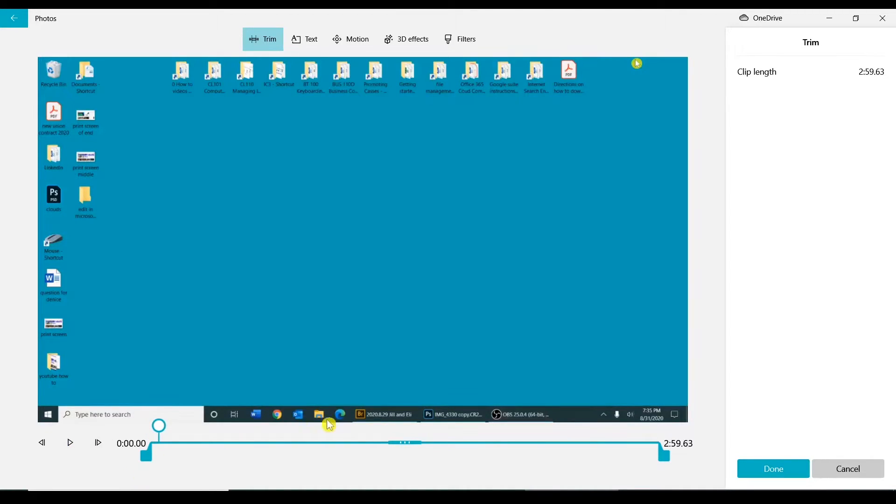
pyautogui.moveTo(146, 460); pyautogui.dragTo(156, 461)
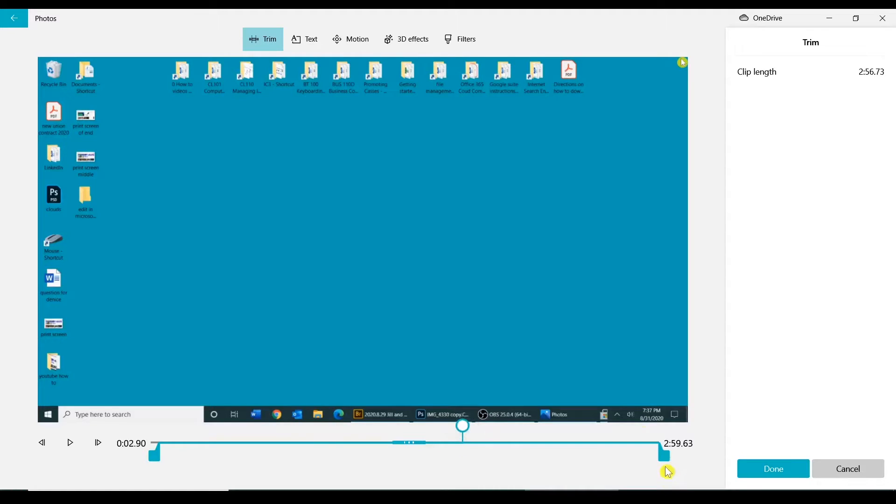
pyautogui.moveTo(666, 461); pyautogui.dragTo(484, 473)
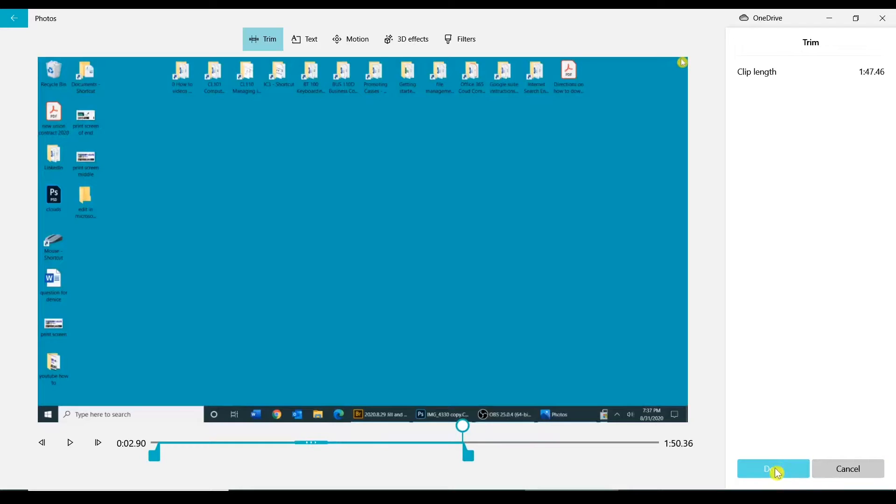
pyautogui.click(777, 473)
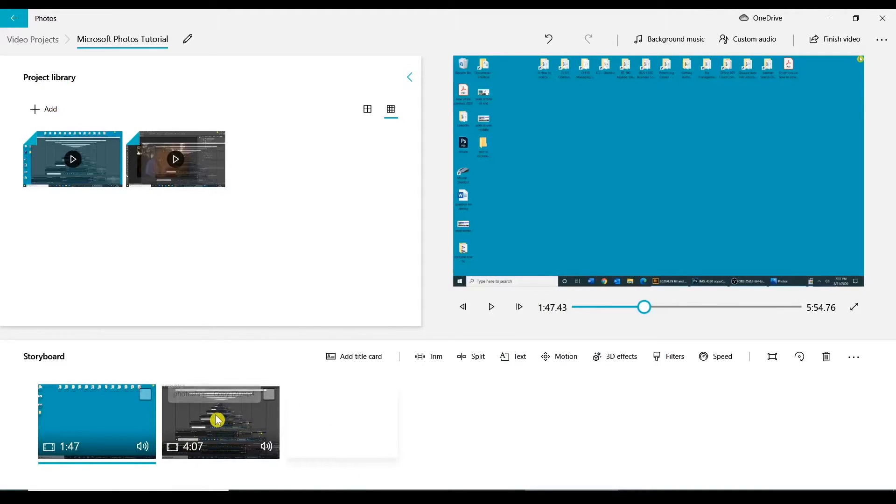
# Step: Trim the second storyboard clip to start at 0:04.60 and end at 3:53.00
pyautogui.click(218, 434)
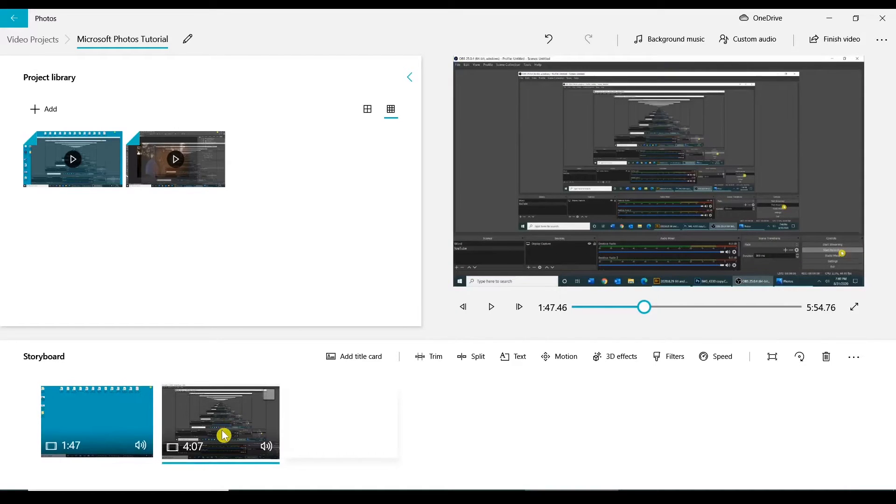
pyautogui.click(437, 361)
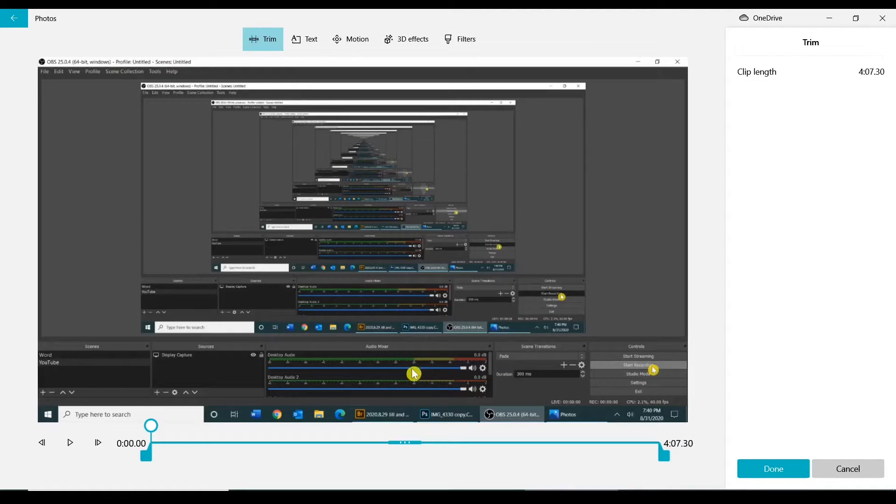
pyautogui.click(71, 449)
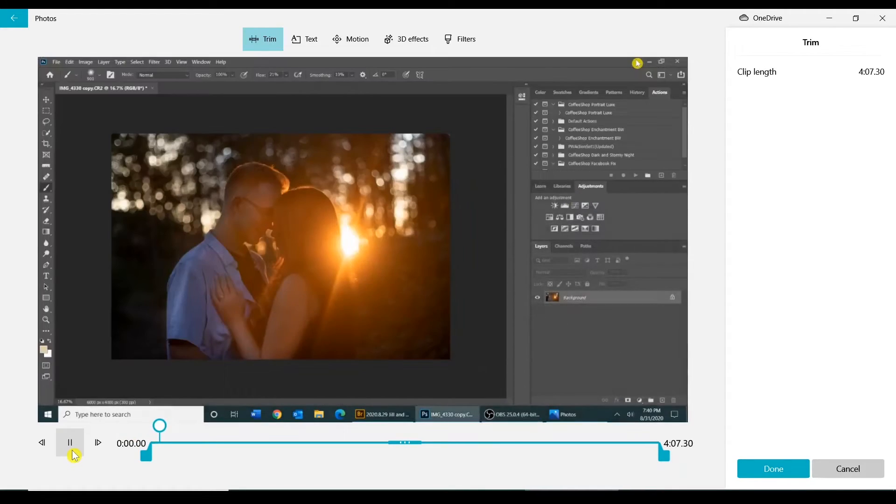
pyautogui.moveTo(145, 463); pyautogui.dragTo(158, 464)
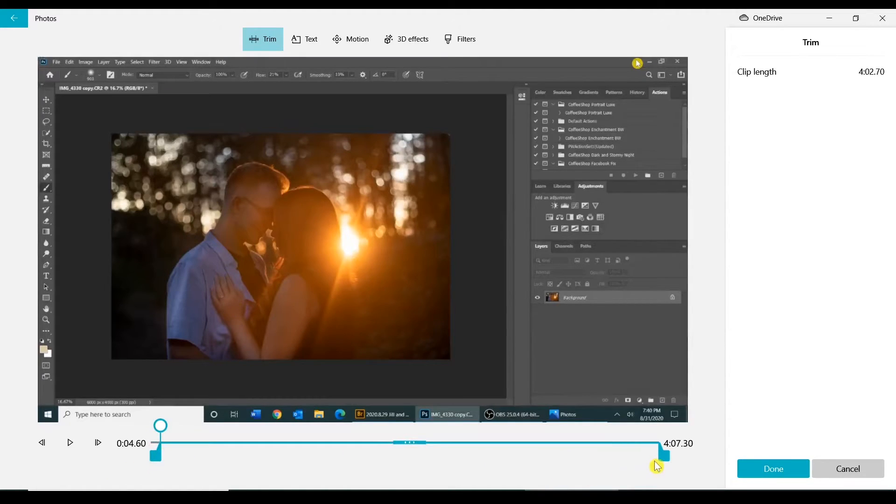
pyautogui.moveTo(661, 464); pyautogui.dragTo(631, 465)
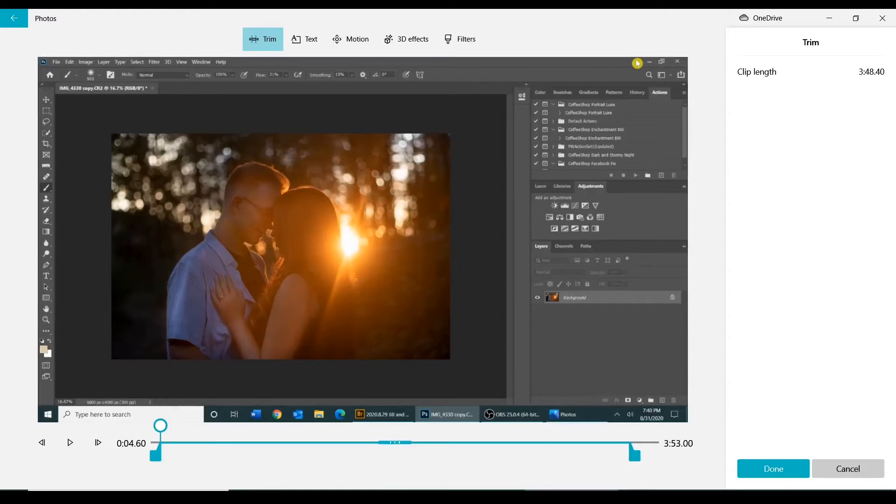
pyautogui.click(762, 480)
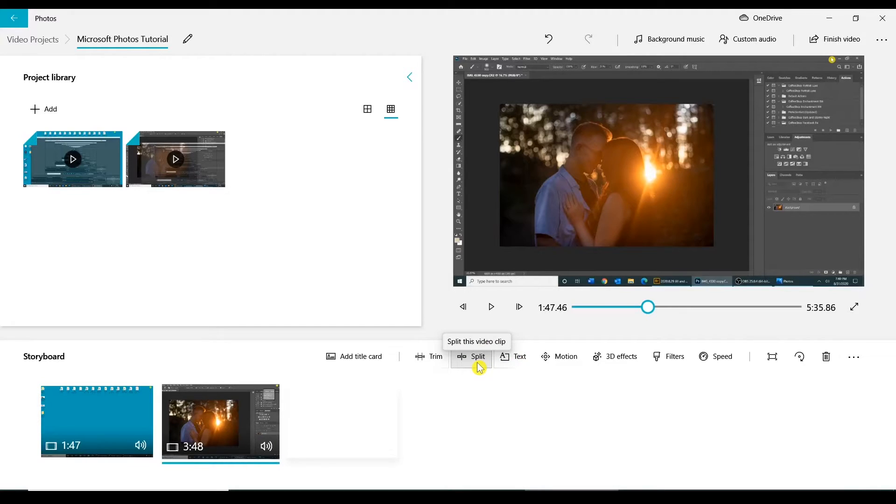
# Step: Split the second storyboard clip at 1:54.93
pyautogui.click(270, 398)
pyautogui.click(471, 360)
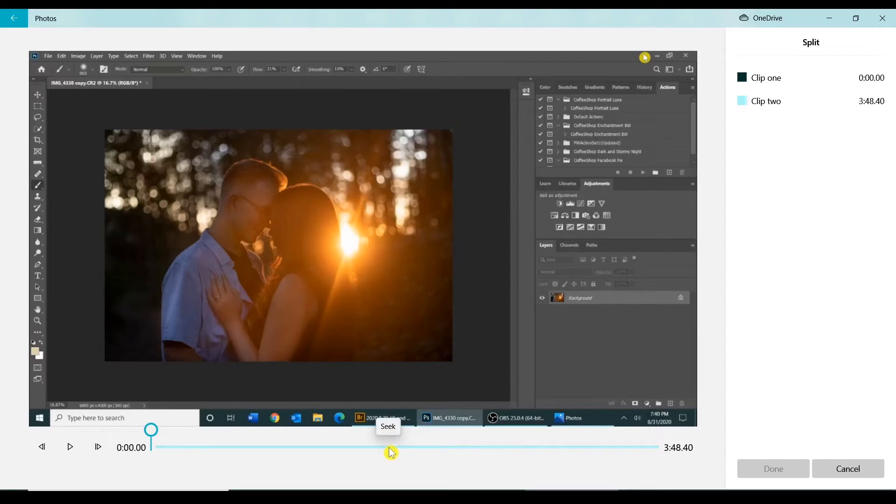
pyautogui.moveTo(151, 429); pyautogui.dragTo(409, 436)
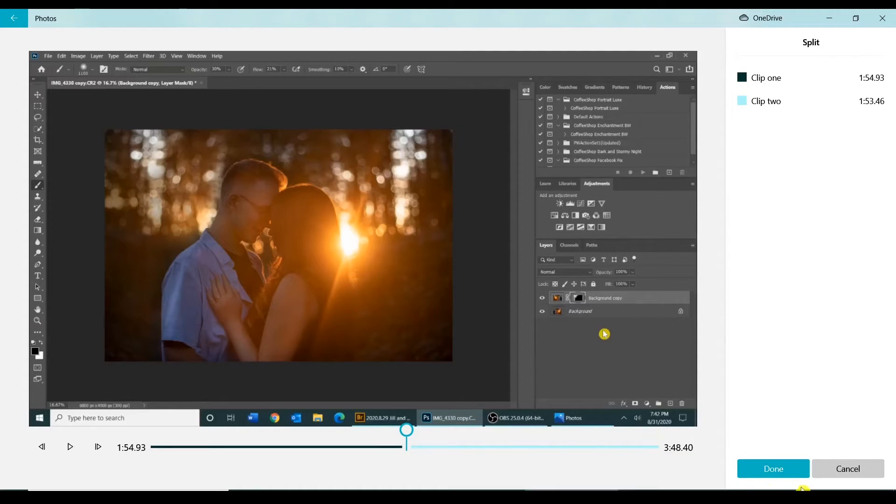
pyautogui.click(772, 478)
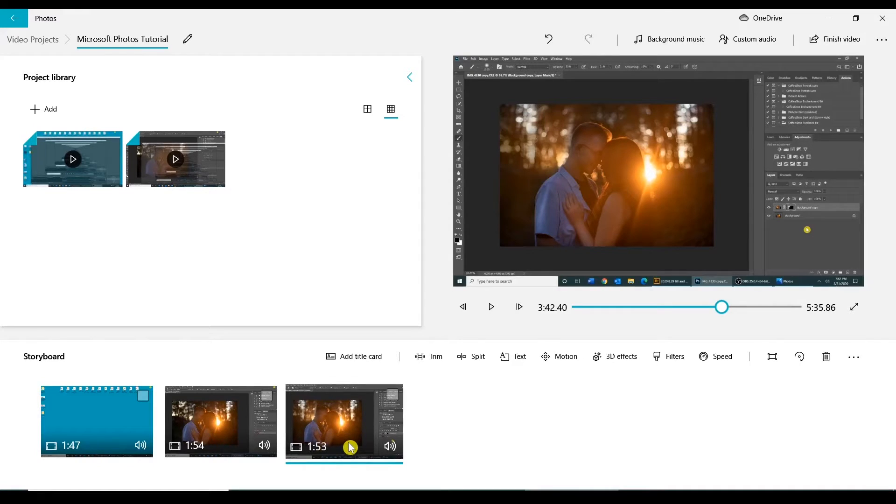
# Step: Trim the third storyboard clip to start at 2:21.13 and end at 3:44.40
pyautogui.click(438, 364)
pyautogui.moveTo(396, 464); pyautogui.dragTo(434, 460)
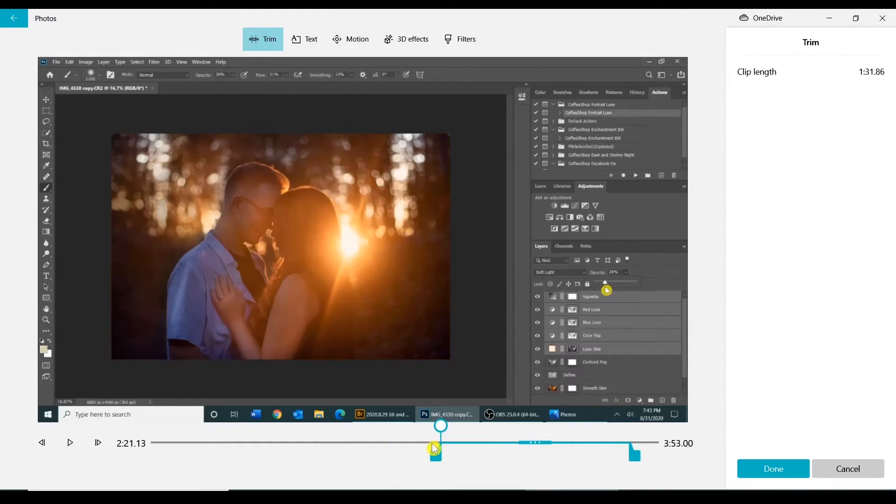
pyautogui.moveTo(635, 457); pyautogui.dragTo(618, 463)
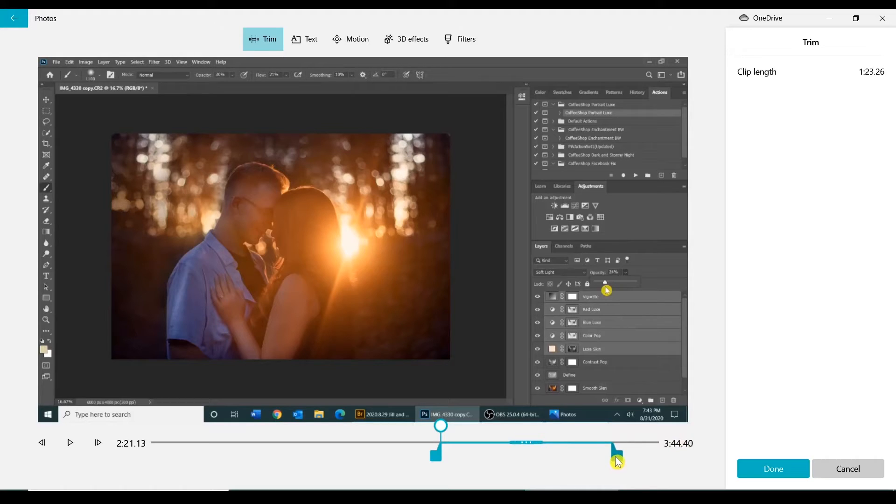
pyautogui.click(785, 476)
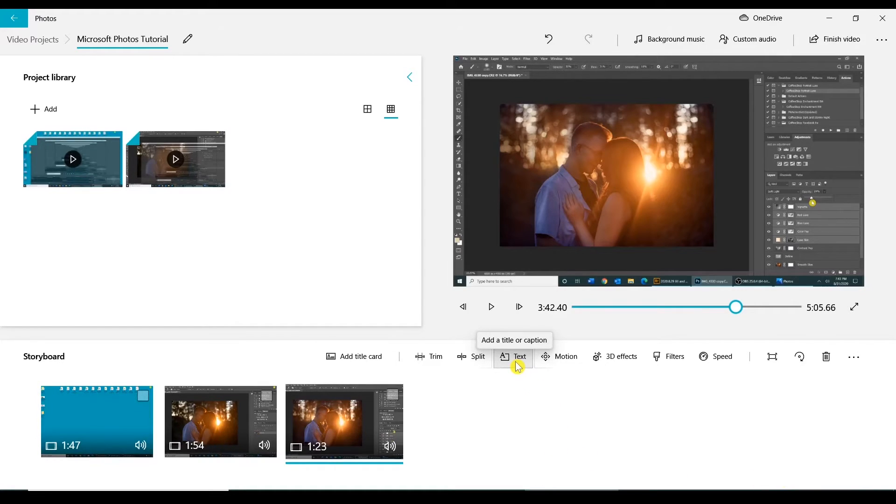
# Step: Enter the caption "Engagement Photos" for the first storyboard clip
pyautogui.click(106, 425)
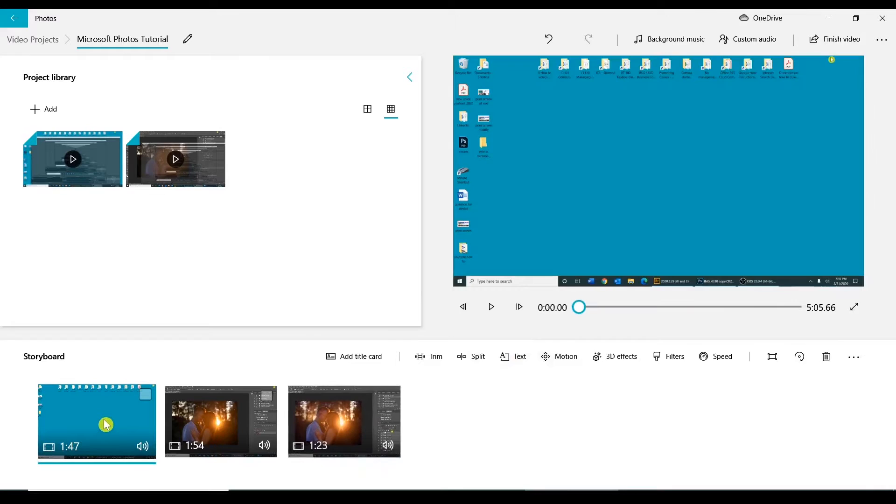
pyautogui.click(146, 395)
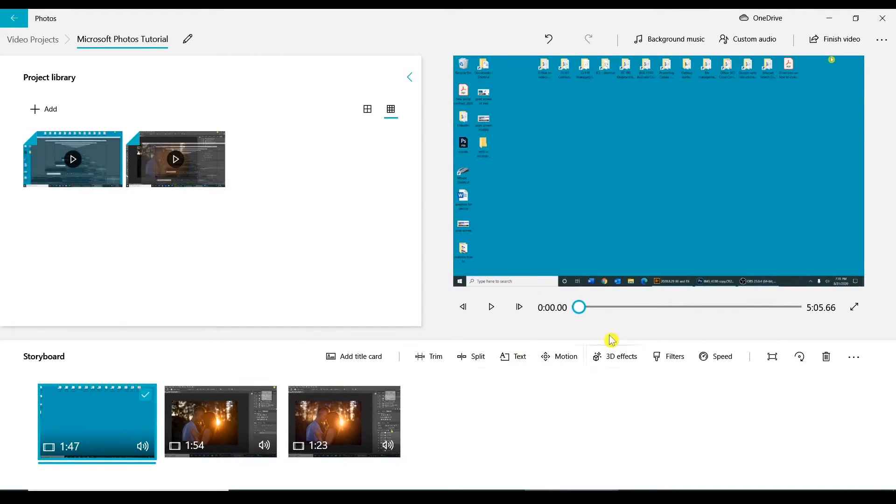
pyautogui.click(532, 368)
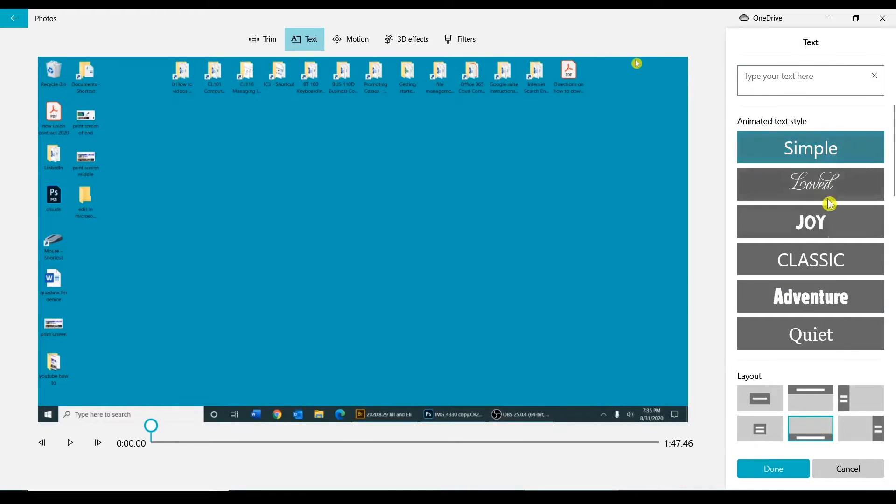
pyautogui.click(821, 77)
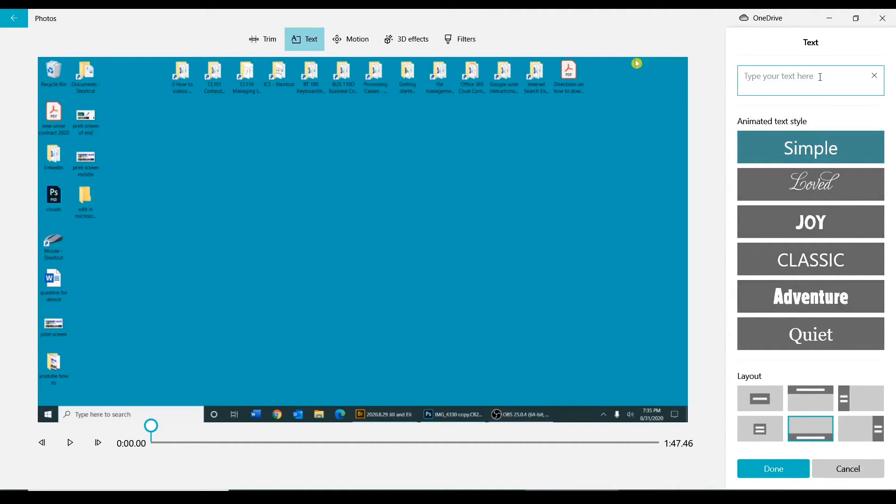
pyautogui.write('Engage')
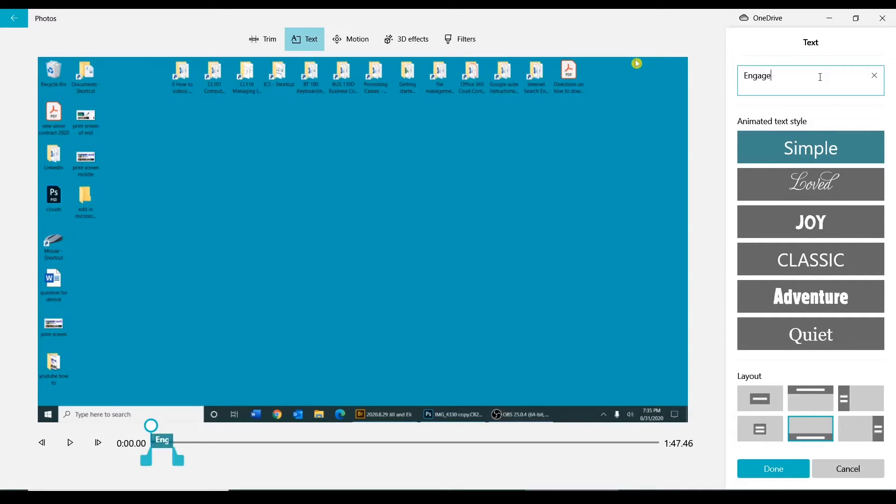
pyautogui.write('ment Photos')
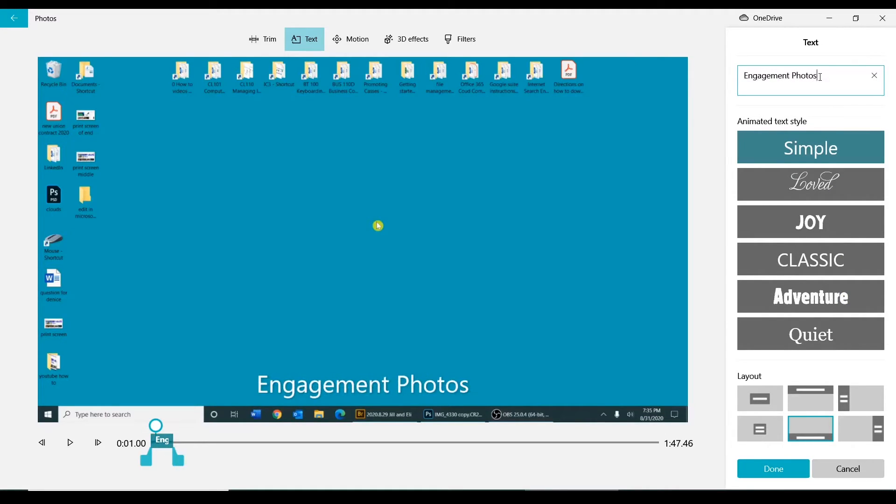
# Step: Set the caption's layout to the smaller centred style and apply the text to the clip
pyautogui.click(757, 410)
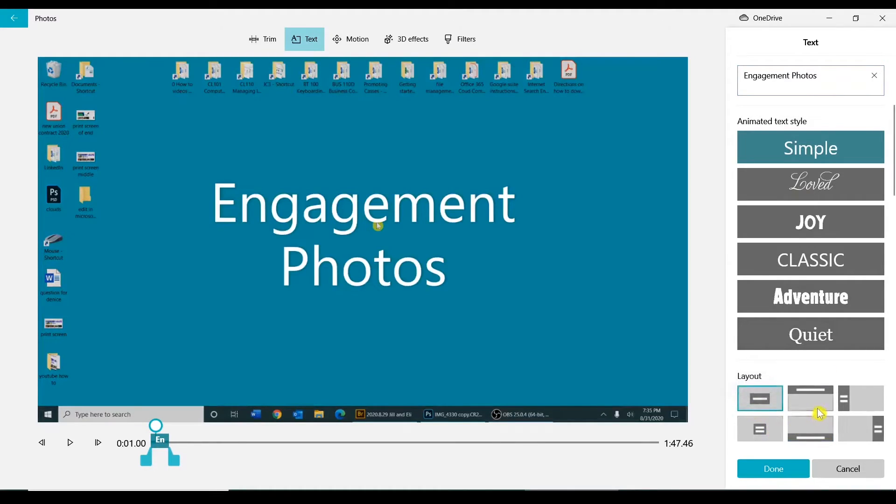
pyautogui.click(766, 439)
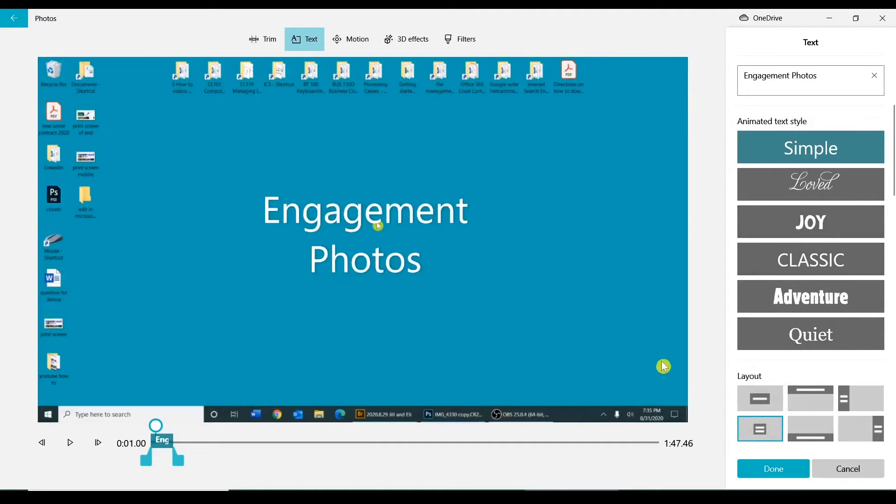
pyautogui.click(774, 474)
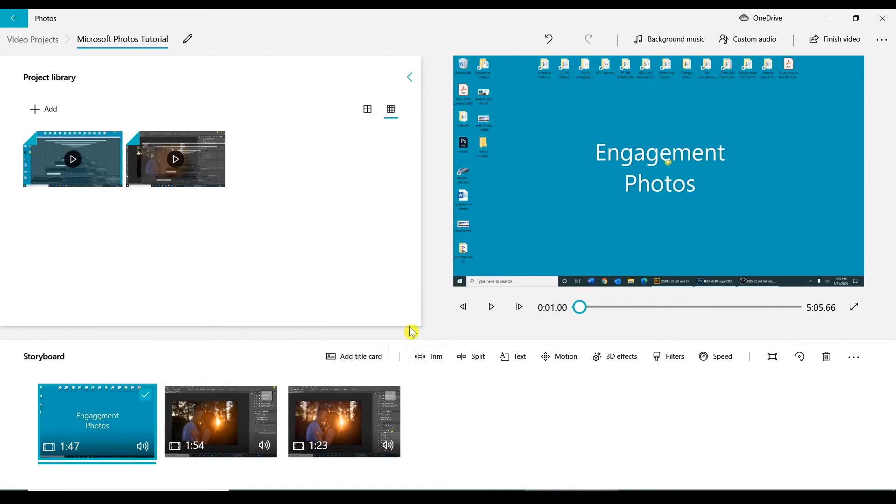
# Step: Add a title card at the start of the storyboard with the text "Engagement Photos" in the Simple style
pyautogui.click(370, 361)
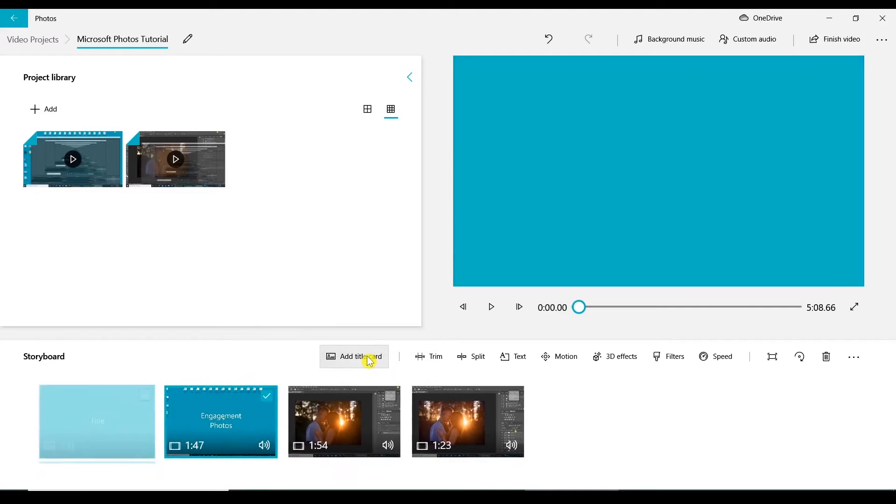
pyautogui.click(134, 445)
pyautogui.click(513, 357)
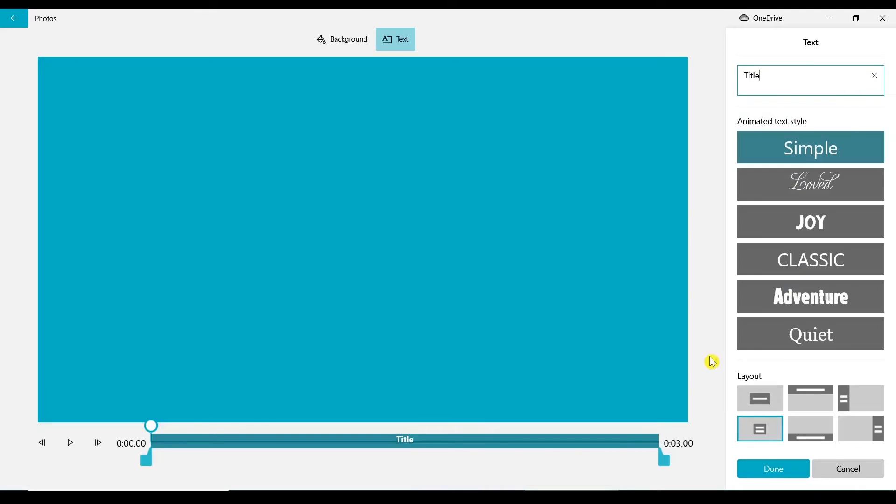
pyautogui.click(805, 160)
pyautogui.click(776, 87)
pyautogui.press('BackSpace')
pyautogui.press('BackSpace')
pyautogui.press('BackSpace')
pyautogui.press('BackSpace')
pyautogui.write('Engagement Photos')
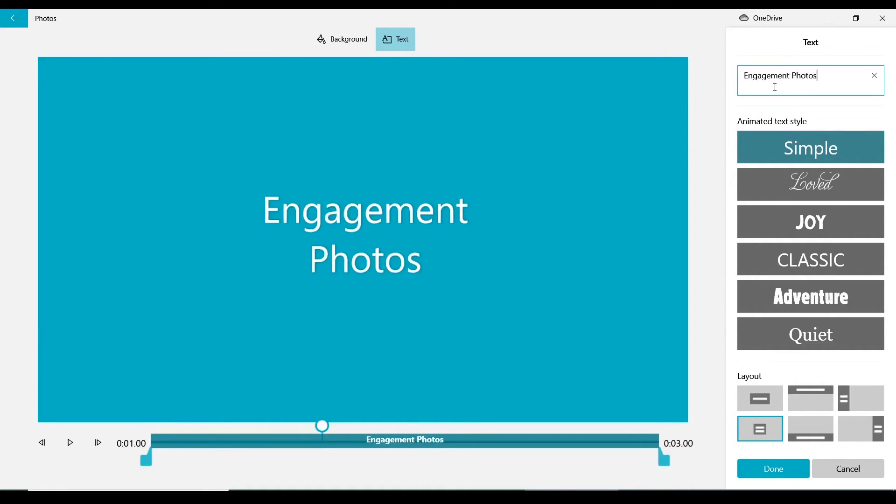
pyautogui.click(786, 476)
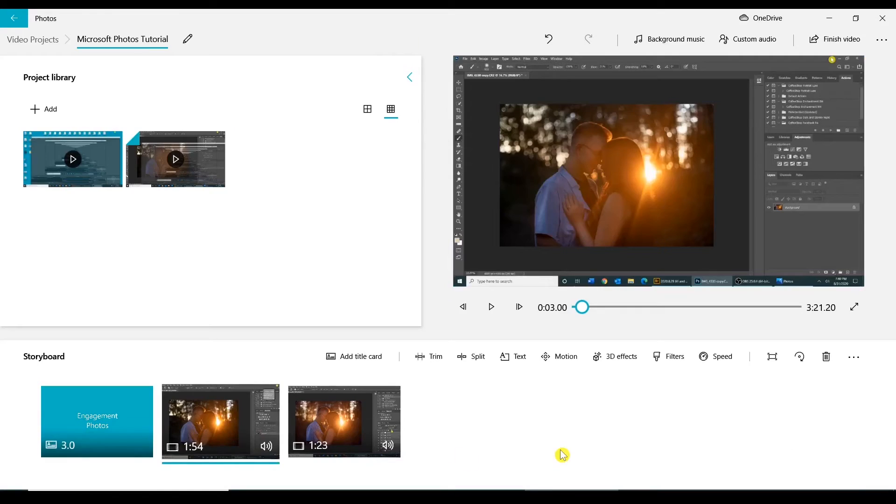
# Step: Apply the Zoom out center motion to the 1:54 clip
pyautogui.click(577, 365)
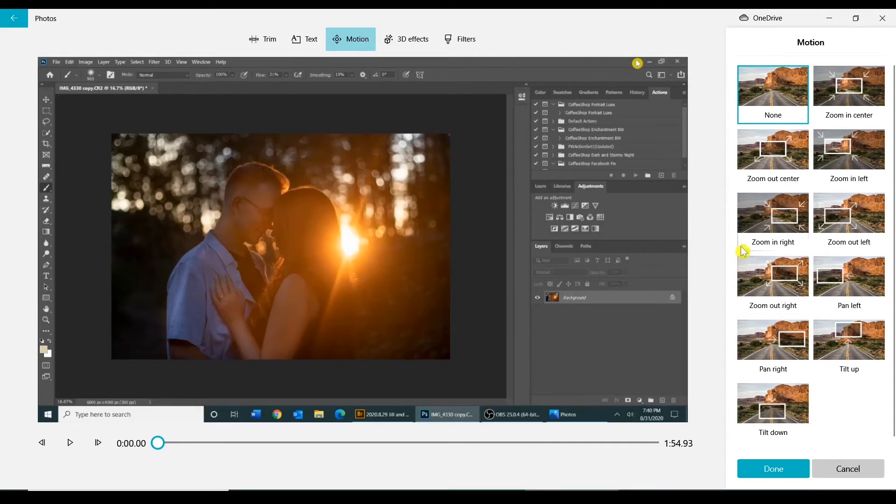
pyautogui.click(785, 145)
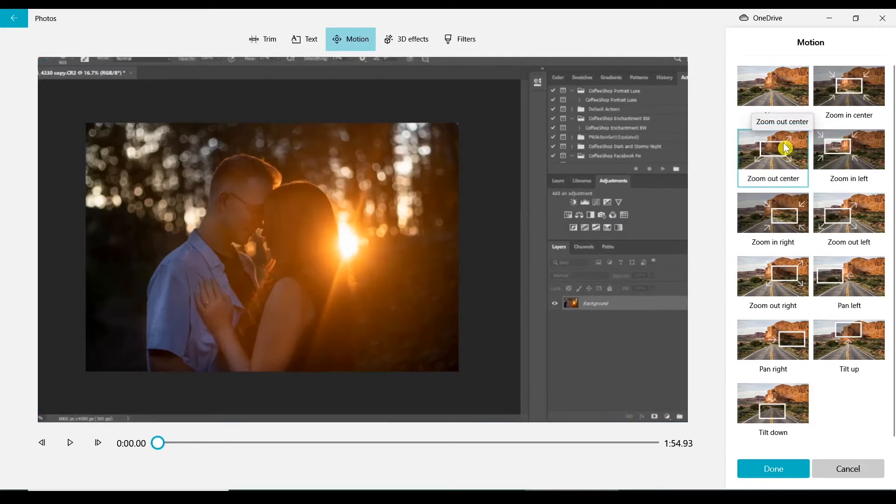
pyautogui.click(774, 470)
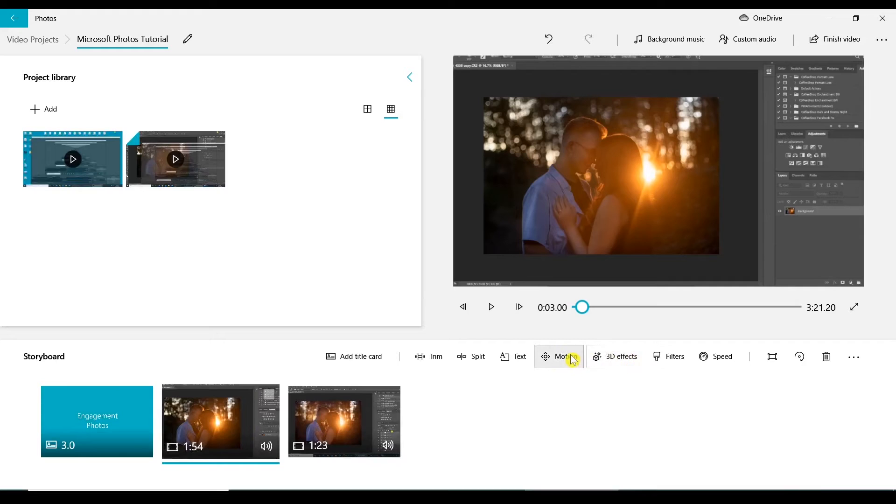
# Step: Add the Autumn leaves 3D effect to the 1:54 clip
pyautogui.click(620, 359)
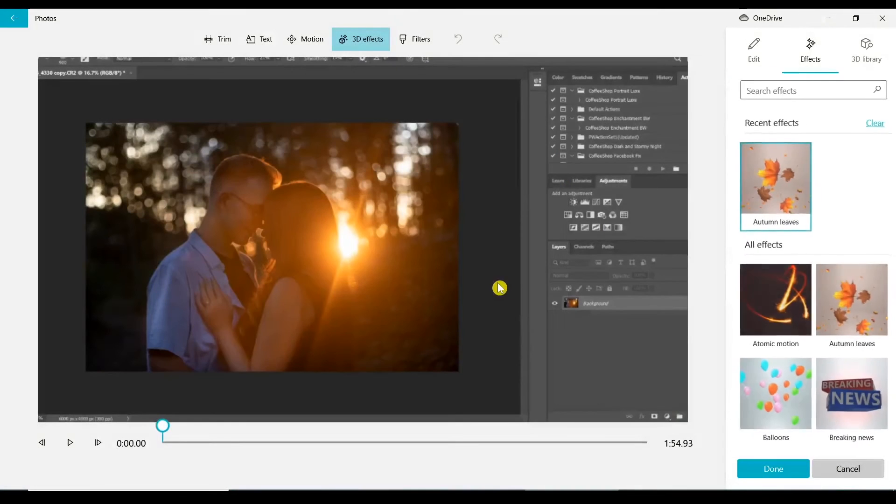
pyautogui.click(861, 304)
pyautogui.click(803, 477)
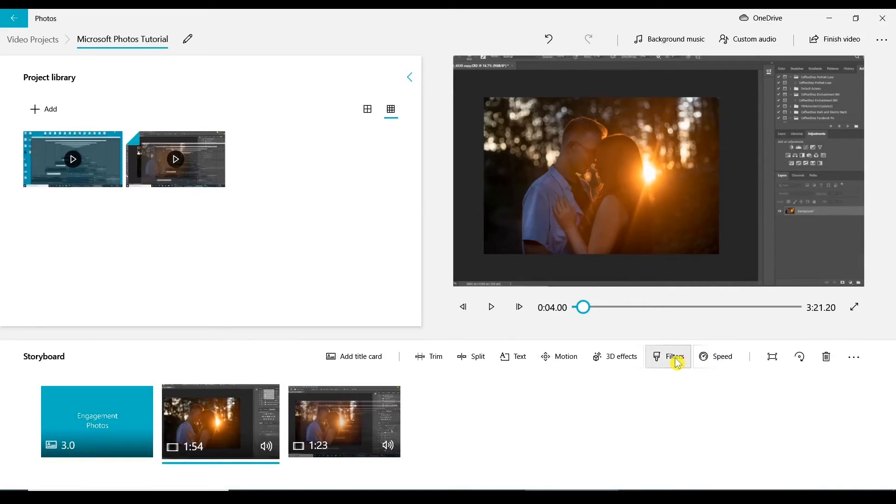
# Step: Preview the Classic, Adventure and Denim filters on the 1:54 clip, and apply the Inky filter
pyautogui.click(679, 363)
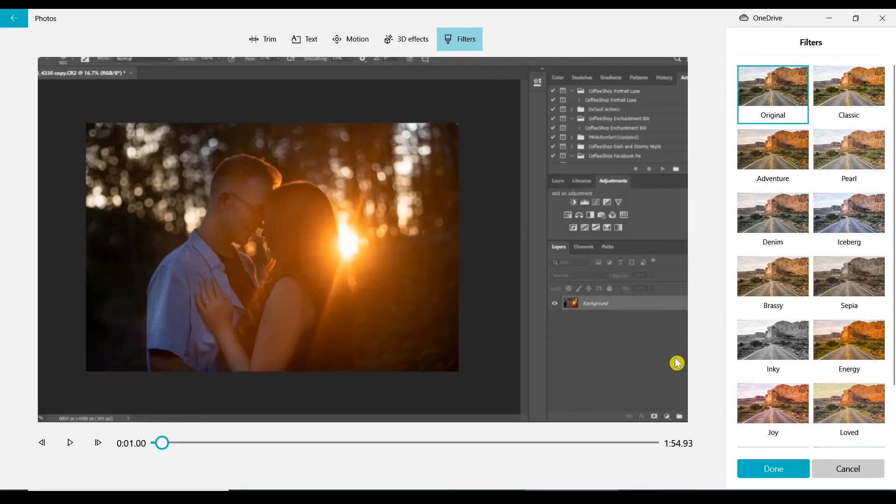
pyautogui.click(850, 104)
pyautogui.click(776, 159)
pyautogui.click(775, 223)
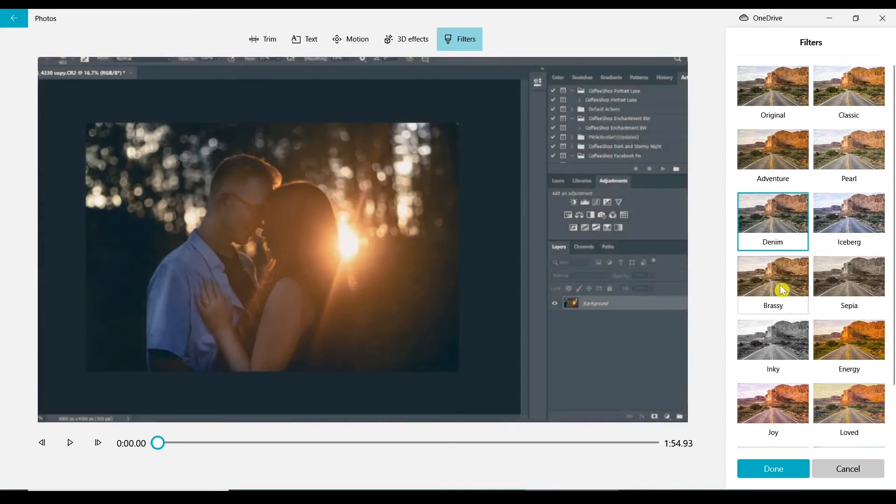
pyautogui.click(802, 338)
pyautogui.click(774, 469)
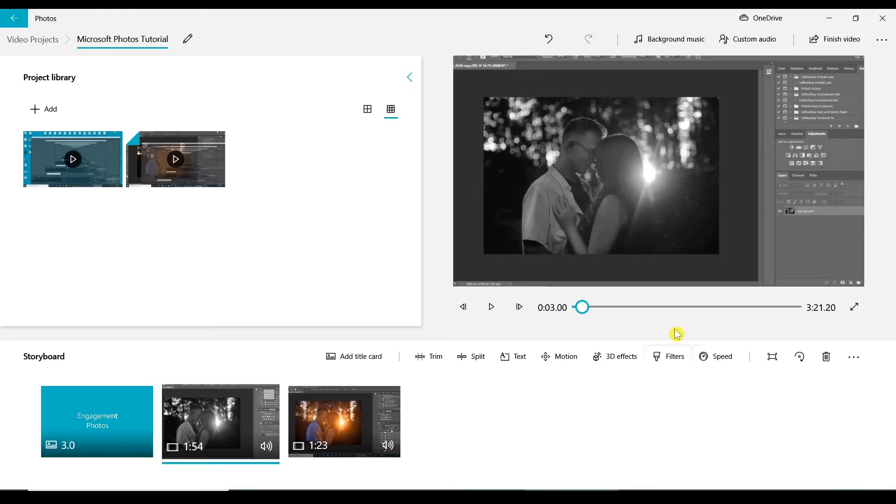
# Step: Set the speed of the black-and-white clip to 4x
pyautogui.click(716, 361)
pyautogui.moveTo(719, 314); pyautogui.dragTo(757, 321)
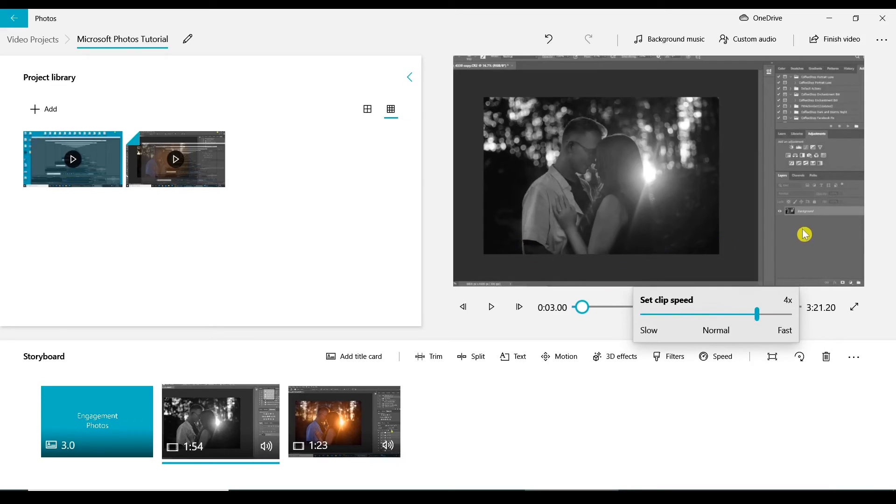
pyautogui.click(694, 376)
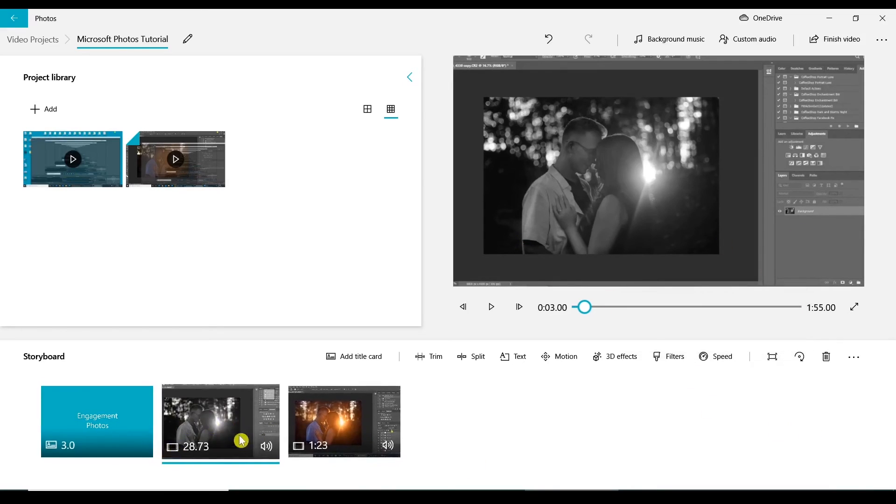
# Step: Delete the 1:23 color clip at the end of the storyboard
pyautogui.click(375, 409)
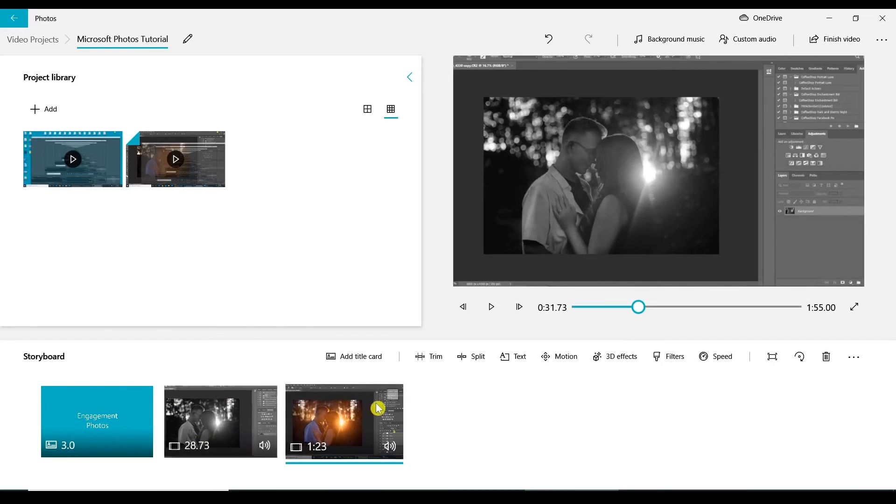
pyautogui.click(393, 396)
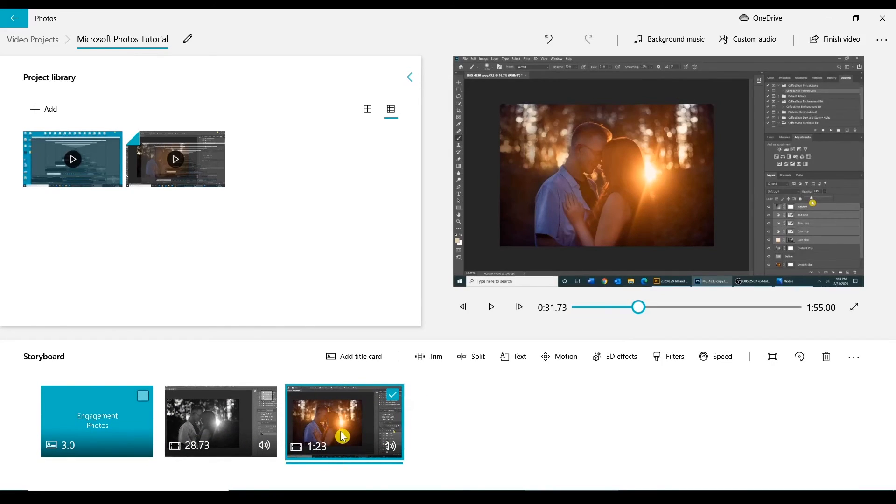
pyautogui.click(827, 359)
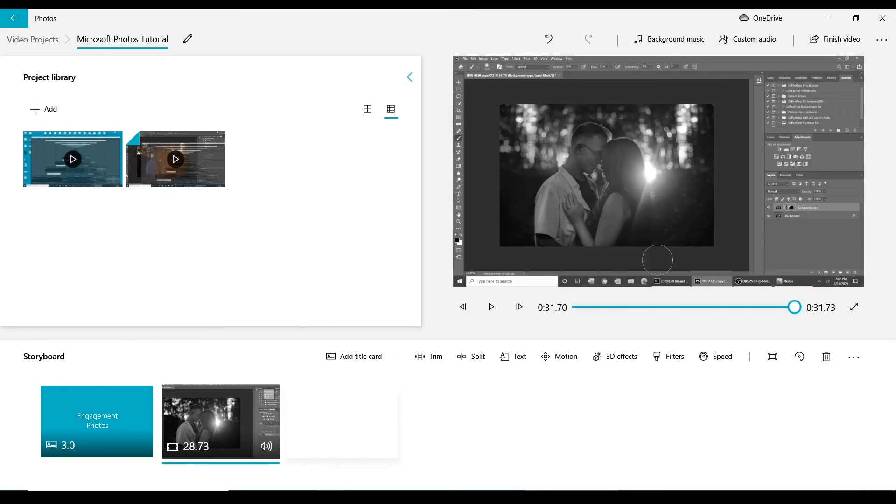
# Step: Export the finished video at High 1080p quality to the Desktop as the video file Microsoft Photos Tutorial
pyautogui.click(838, 41)
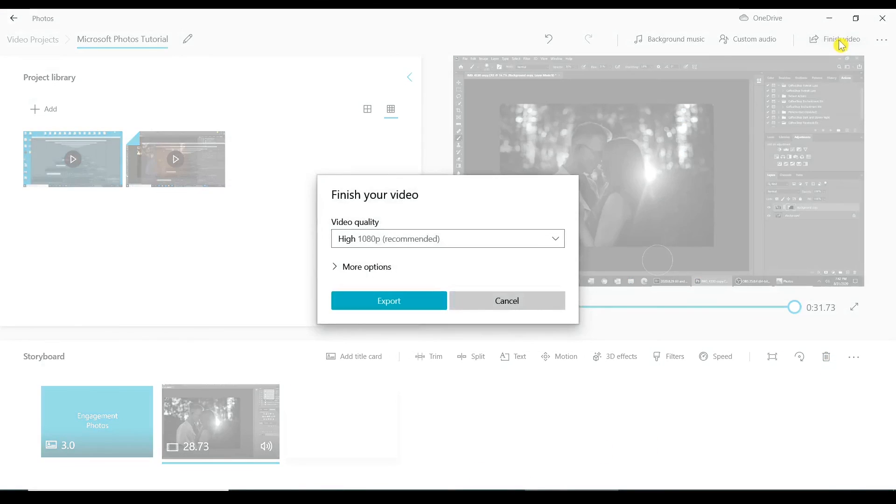
pyautogui.click(438, 244)
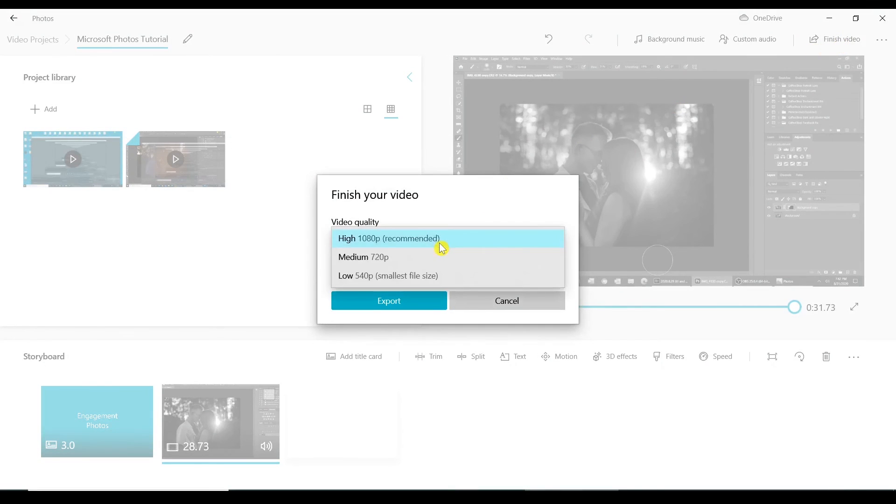
pyautogui.click(442, 247)
pyautogui.click(364, 264)
pyautogui.click(411, 341)
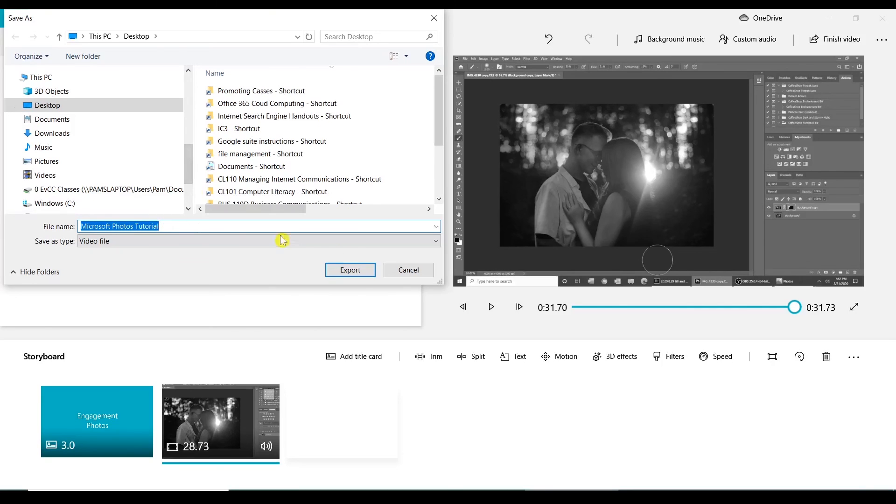
pyautogui.click(365, 276)
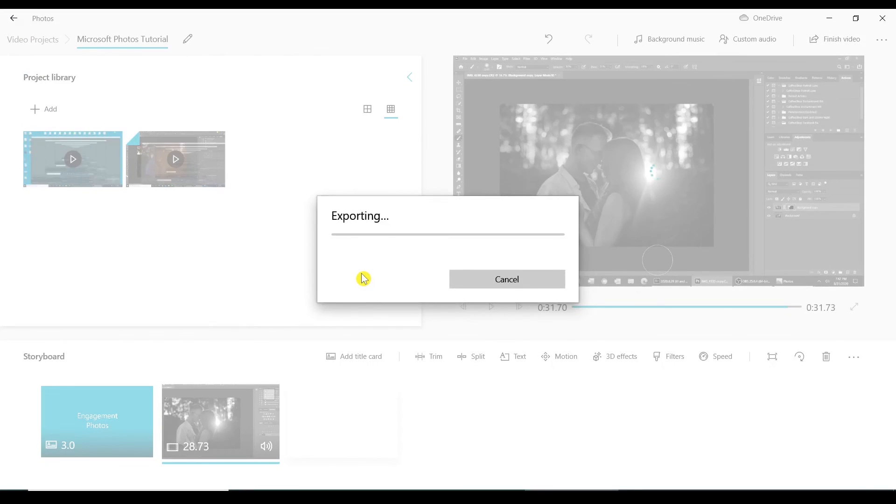